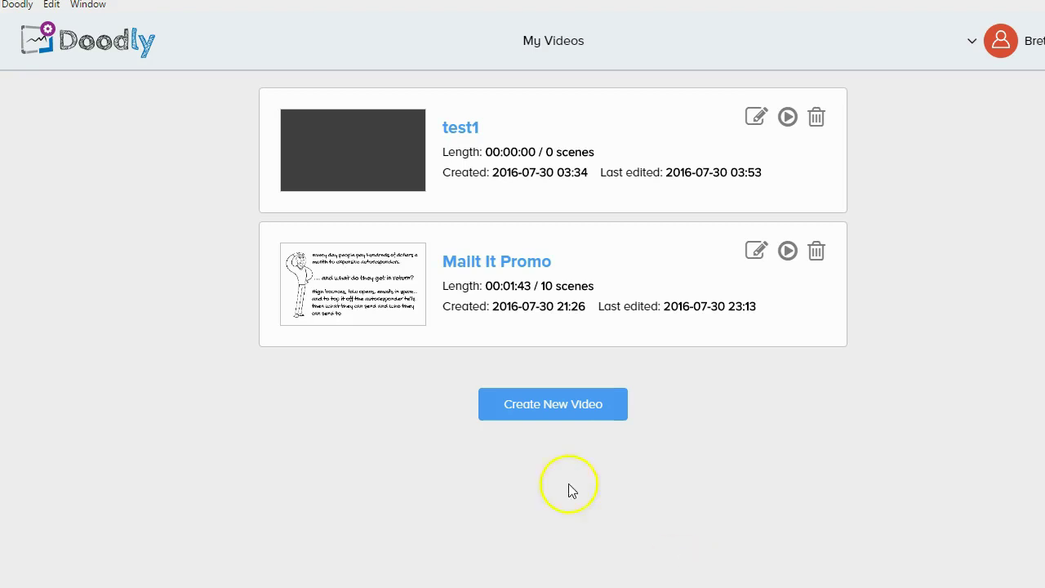
# - Look over the Edit menu's cut, copy and paste commands and the account options
pyautogui.click(51, 4)
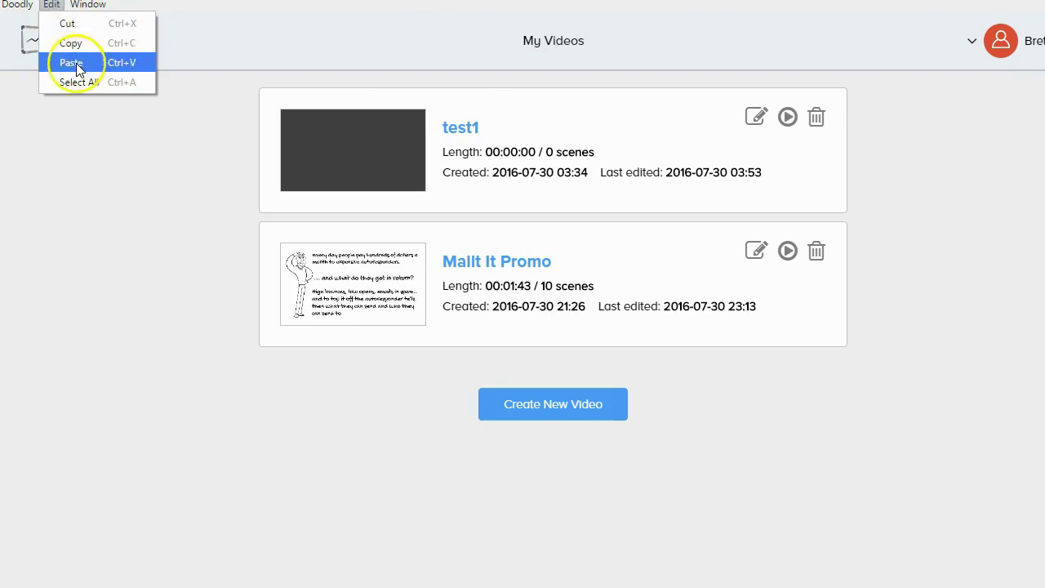
pyautogui.click(92, 23)
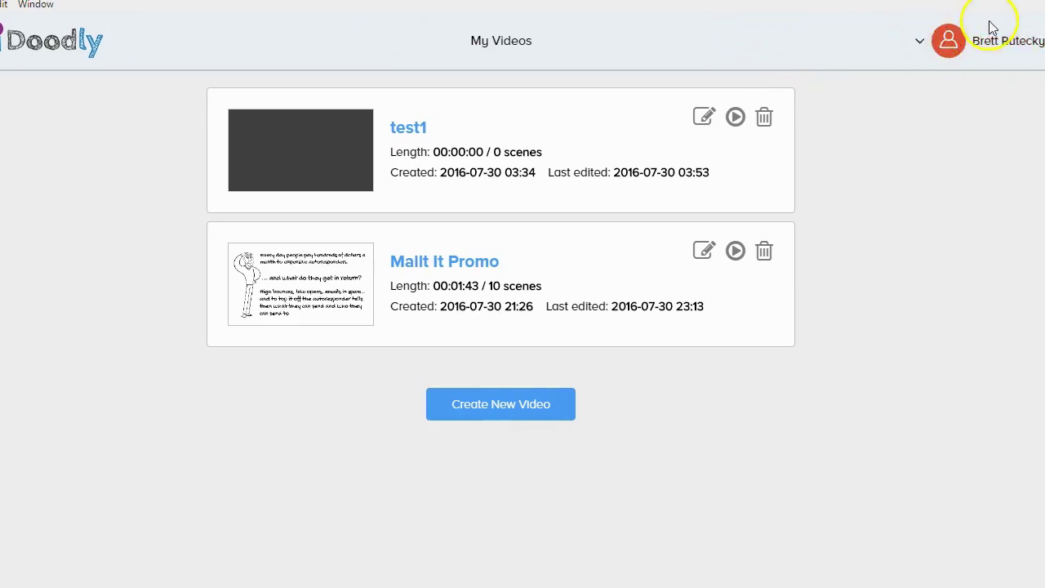
pyautogui.click(921, 45)
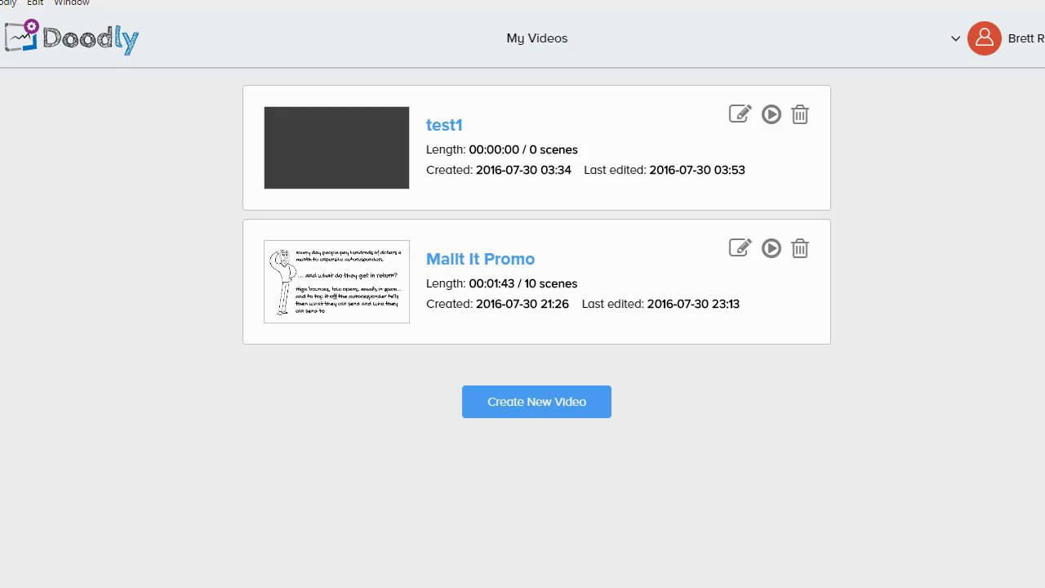
# - Start a new Whiteboard-style video titled 'Test 2' and create it
pyautogui.click(528, 405)
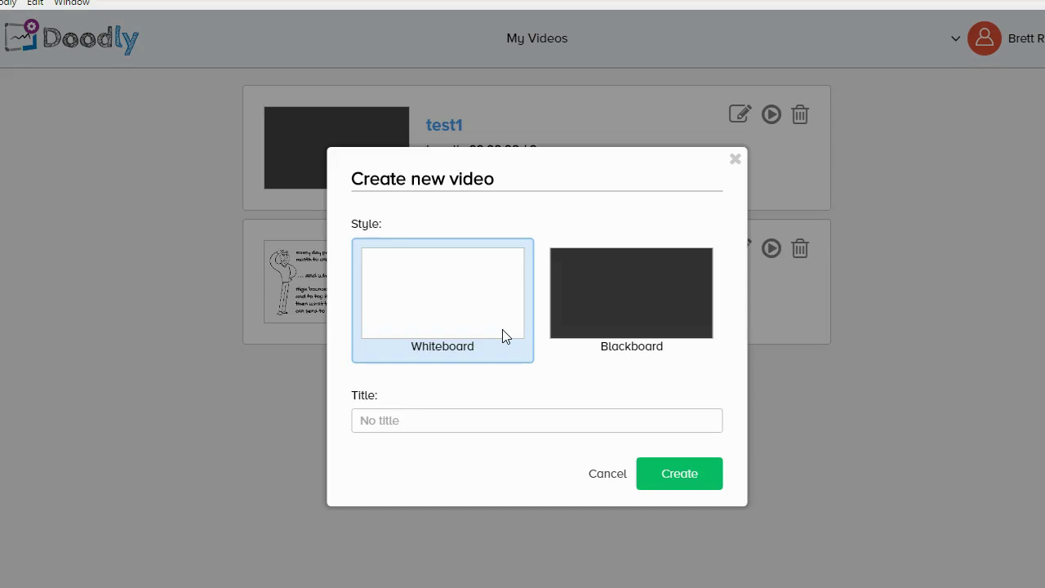
pyautogui.click(577, 304)
pyautogui.click(434, 426)
pyautogui.write('Test 2')
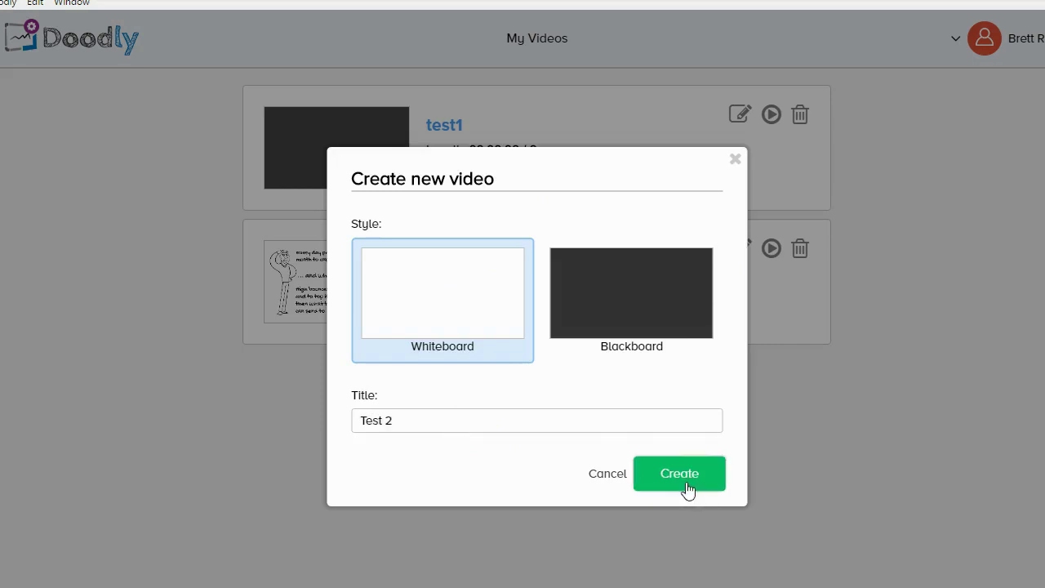
pyautogui.click(687, 484)
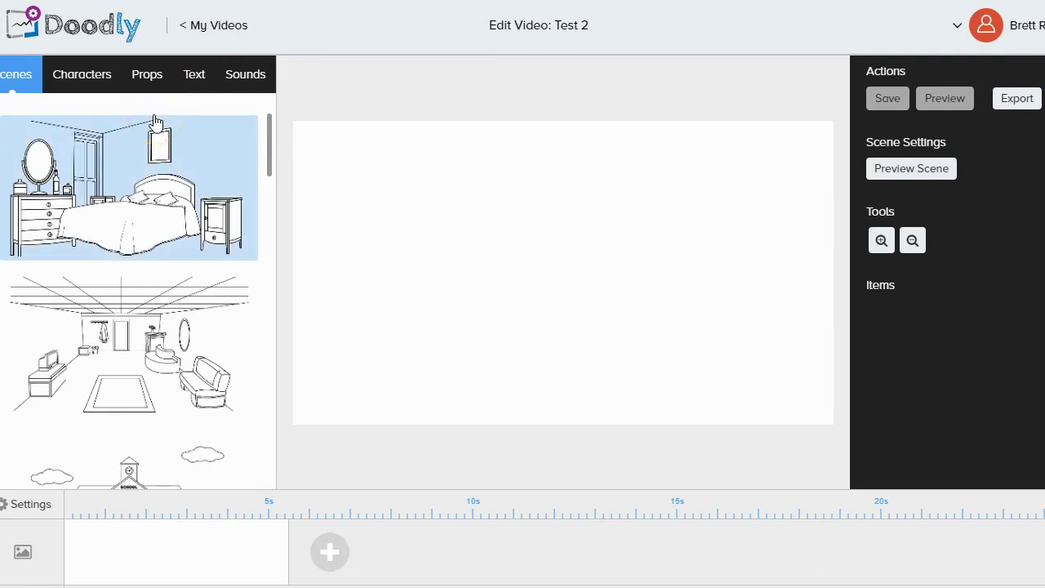
# - Browse the Characters, Props and Text libraries in the Test 2 editor
pyautogui.click(87, 80)
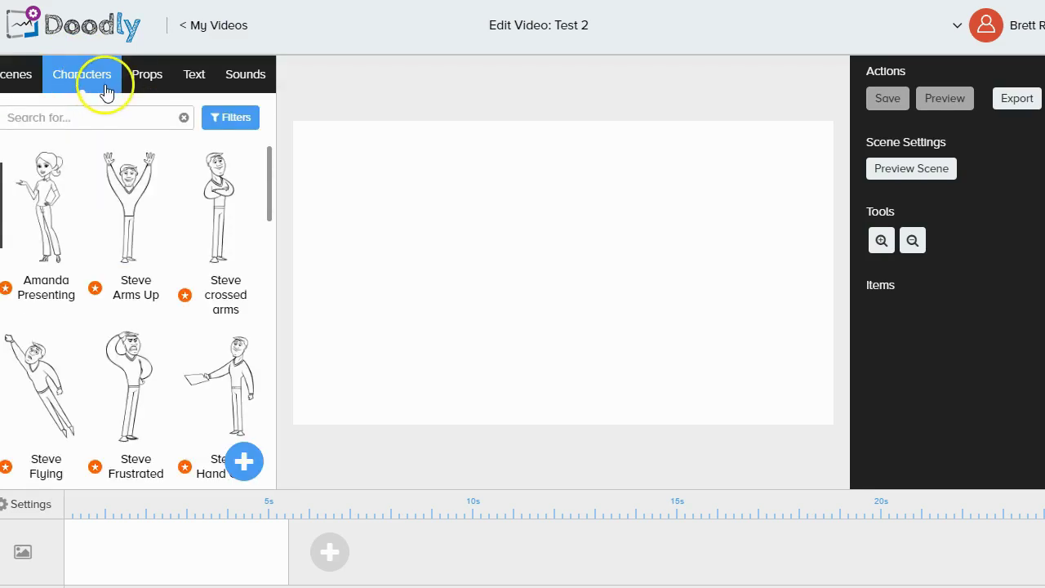
pyautogui.scroll(-12, 128, 233)
pyautogui.scroll(5, 135, 210)
pyautogui.click(147, 77)
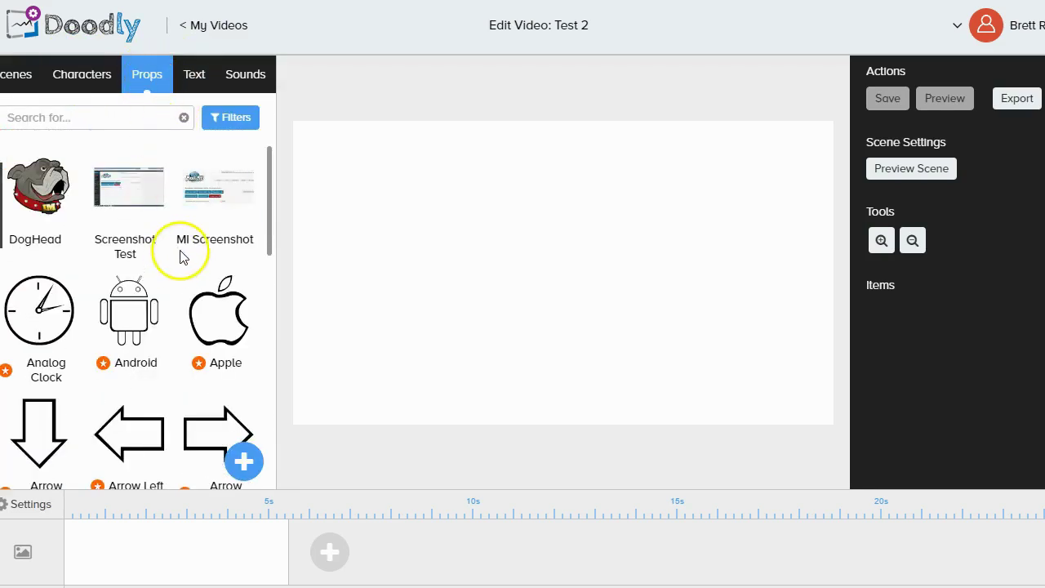
pyautogui.scroll(-2, 217, 256)
pyautogui.click(194, 74)
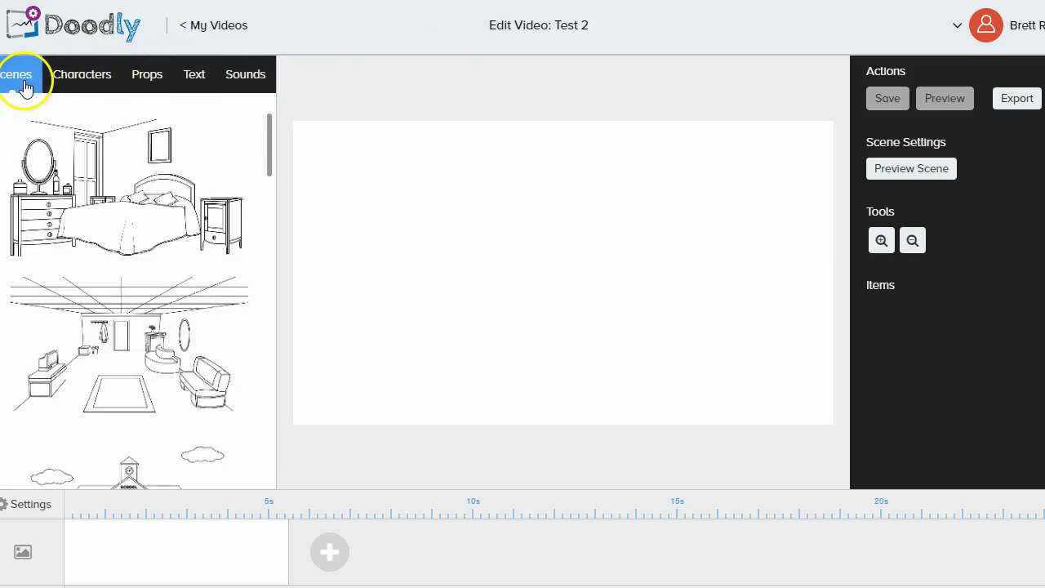
# - Scroll through the scene background library
pyautogui.scroll(-10, 106, 272)
pyautogui.scroll(-10, 115, 267)
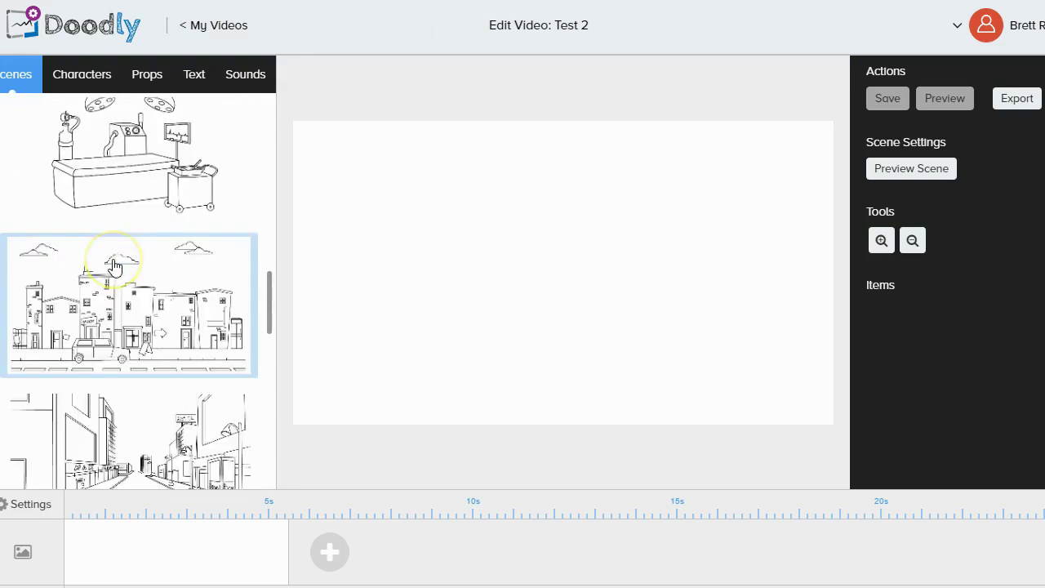
pyautogui.scroll(-3, 114, 267)
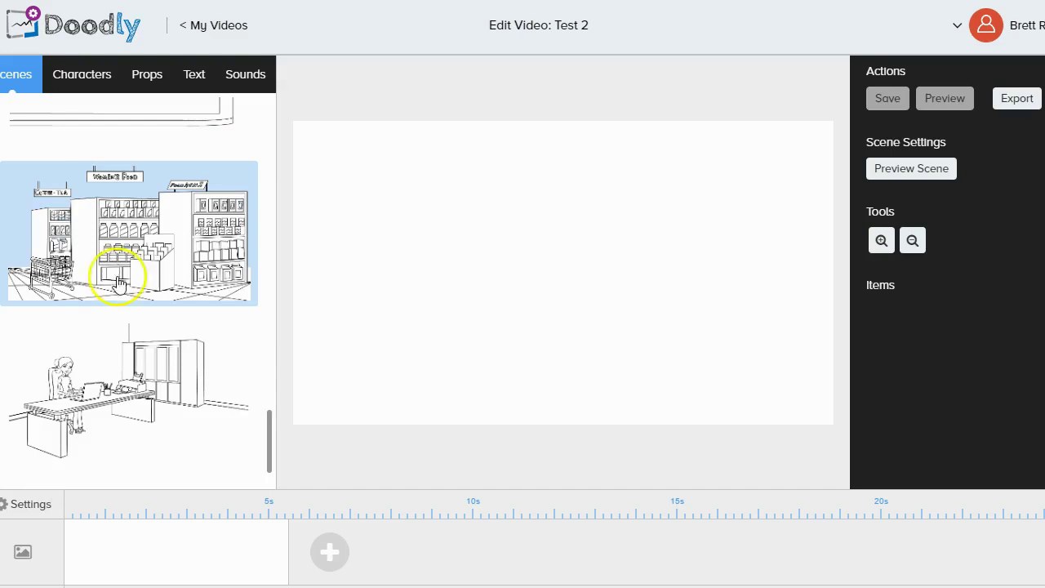
pyautogui.scroll(5, 116, 345)
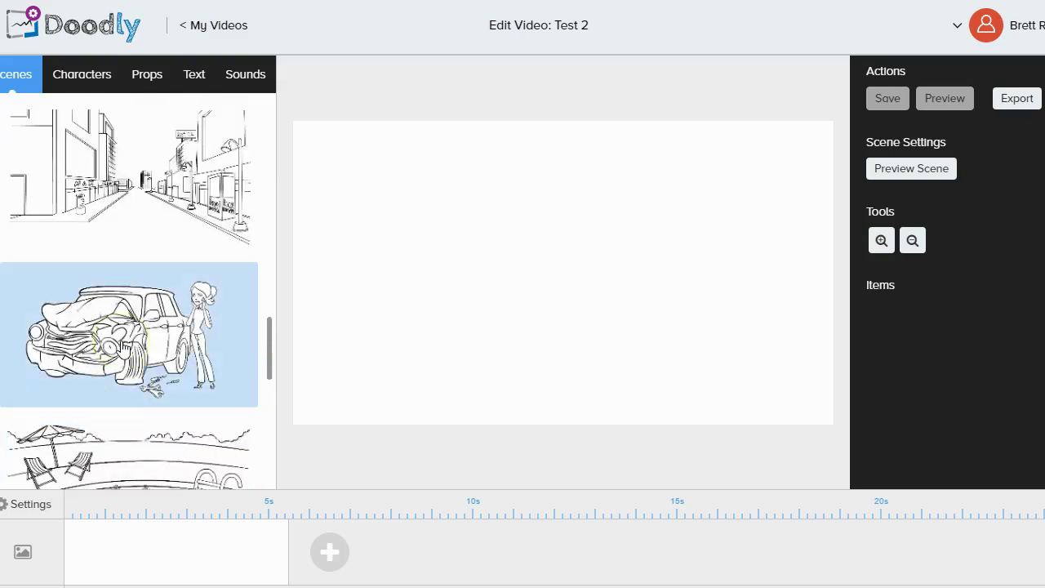
# - Switch to the Characters library and scroll through the Steve and Amanda poses
pyautogui.click(81, 76)
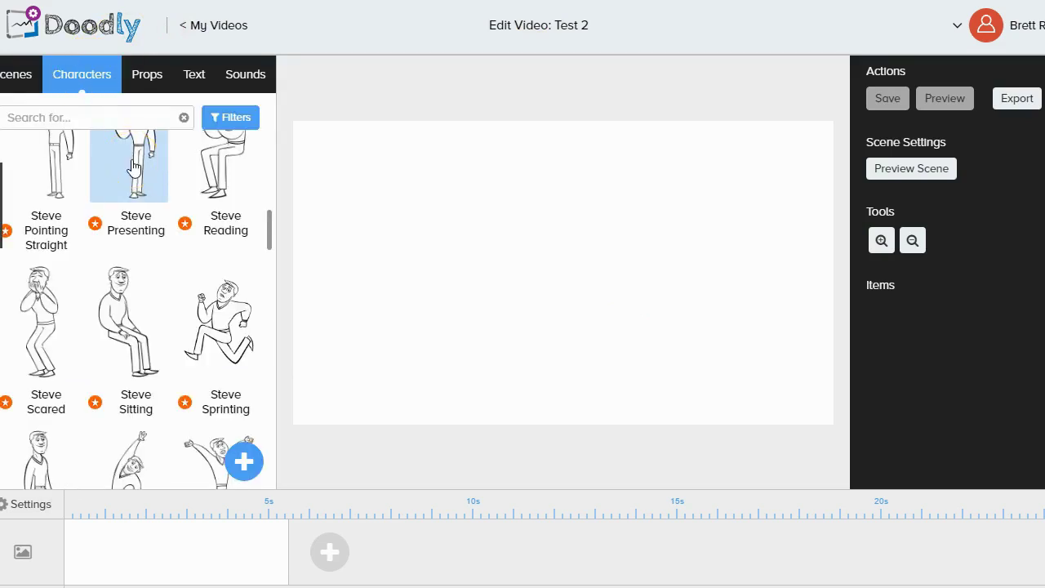
pyautogui.scroll(3, 159, 279)
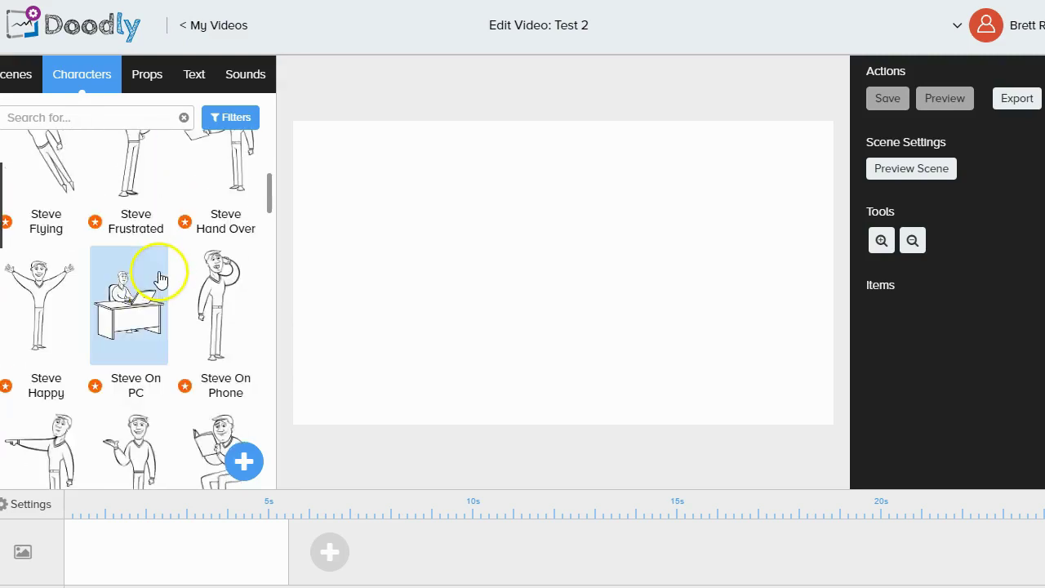
pyautogui.scroll(3, 164, 279)
pyautogui.scroll(-5, 163, 269)
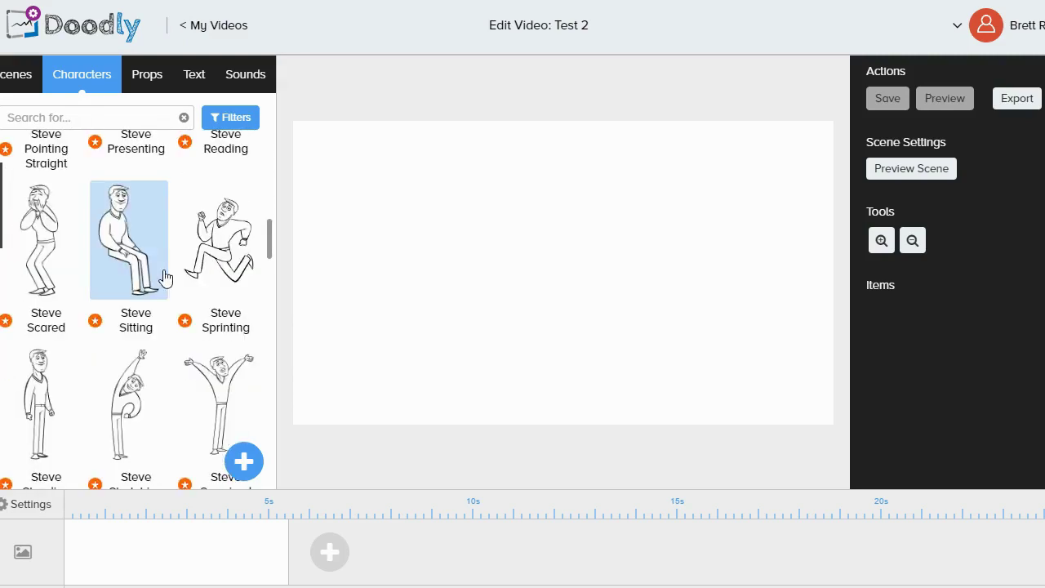
pyautogui.scroll(-3, 167, 249)
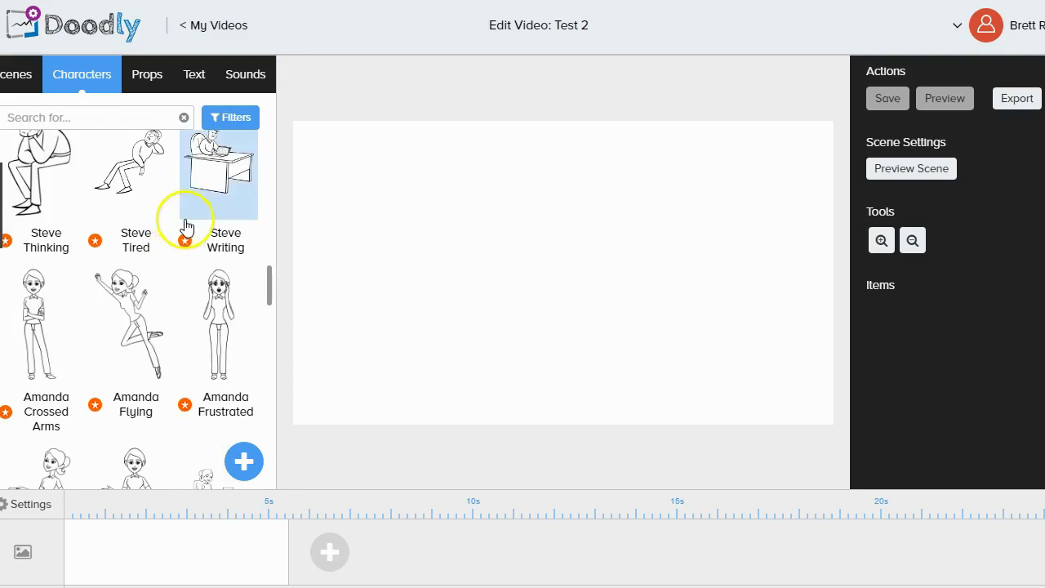
pyautogui.scroll(-5, 171, 226)
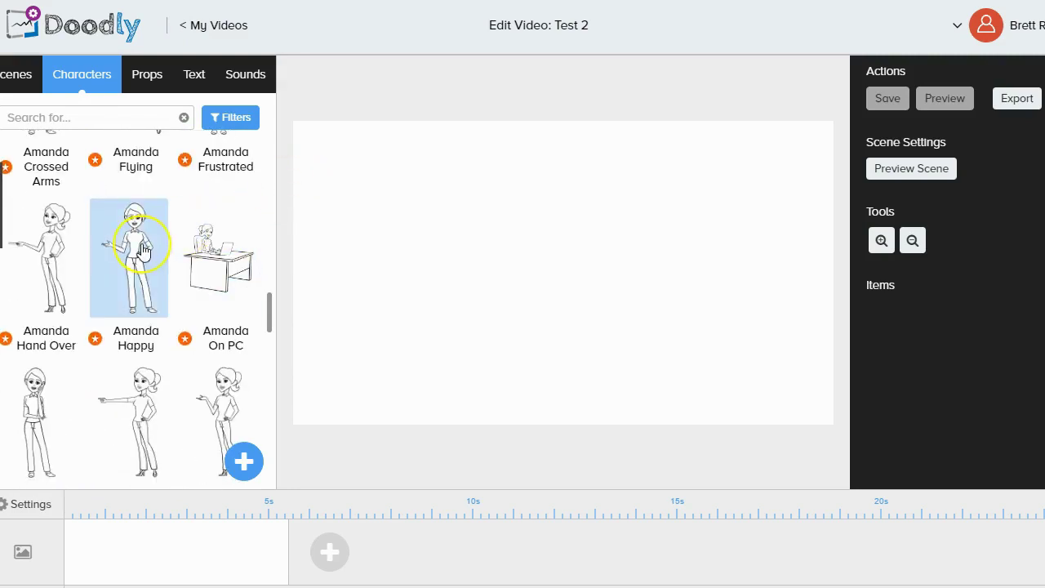
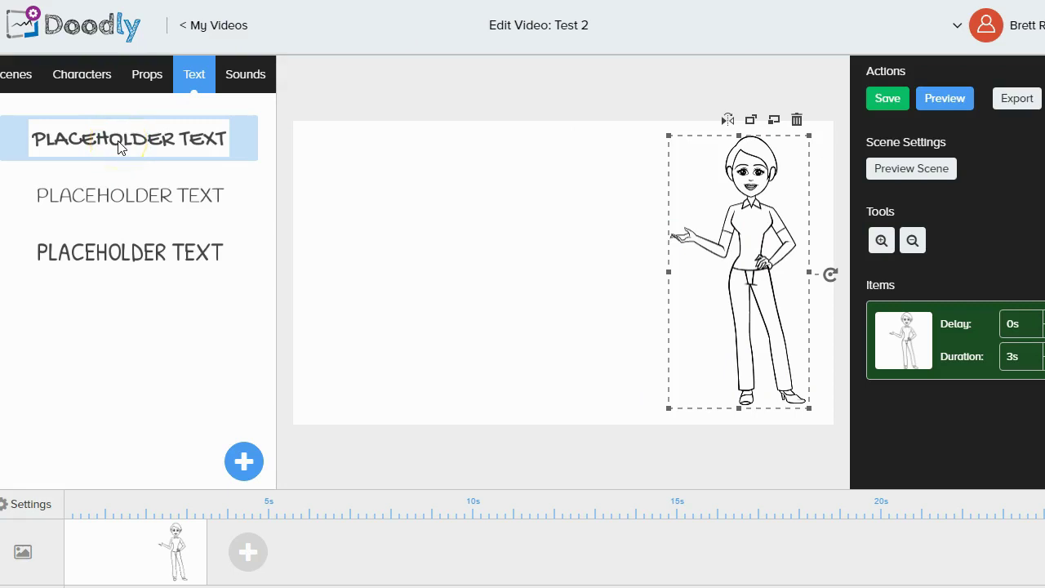
# - Move the new text to the upper left and replace its placeholder with a sentence about testing Doodly
pyautogui.moveTo(552, 294); pyautogui.dragTo(471, 203)
pyautogui.doubleClick(471, 203)
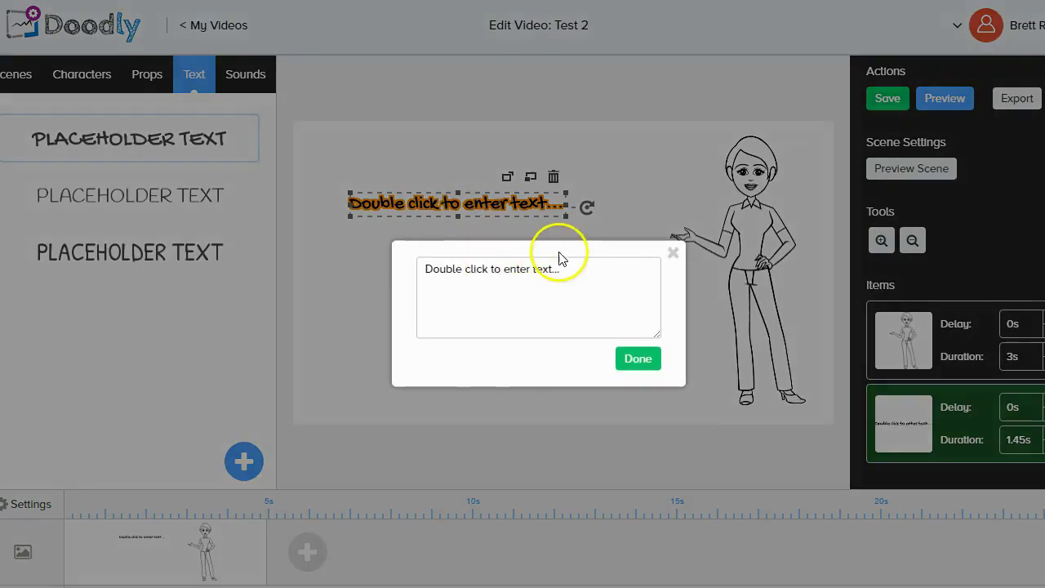
pyautogui.moveTo(567, 273); pyautogui.dragTo(347, 276)
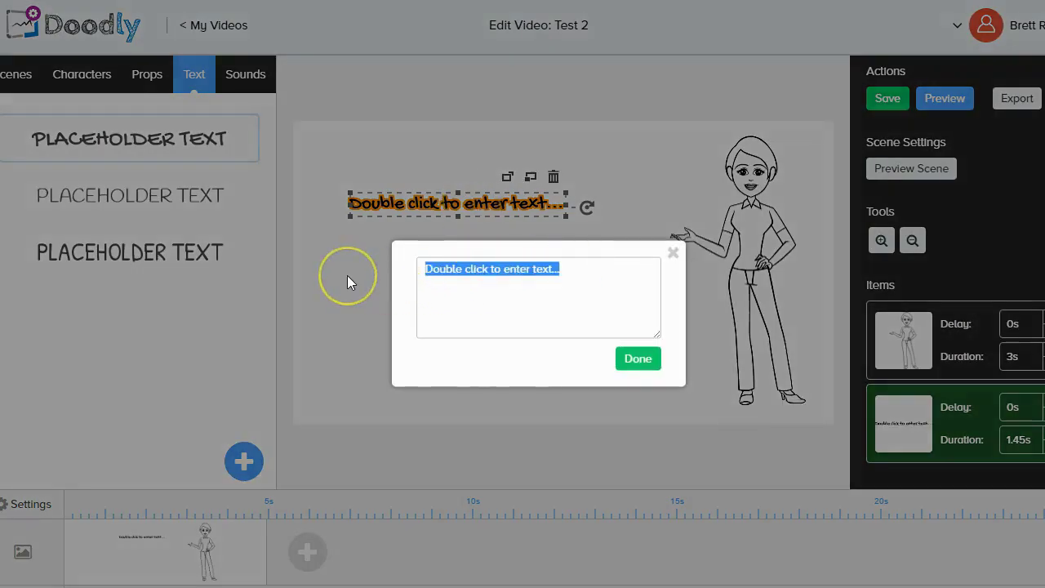
pyautogui.write('This is Brett testing Doodly')
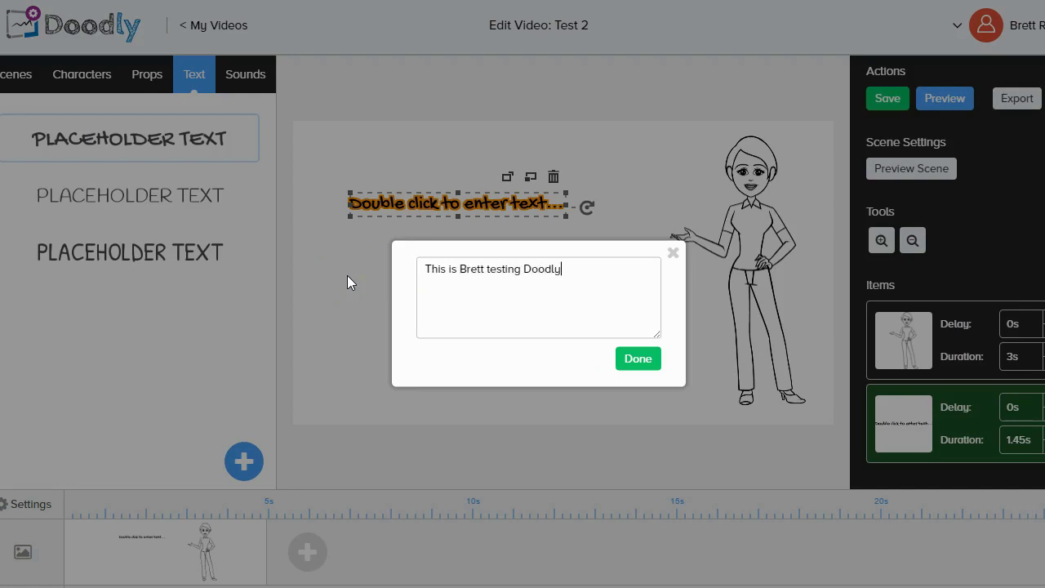
pyautogui.click(625, 357)
pyautogui.click(381, 211)
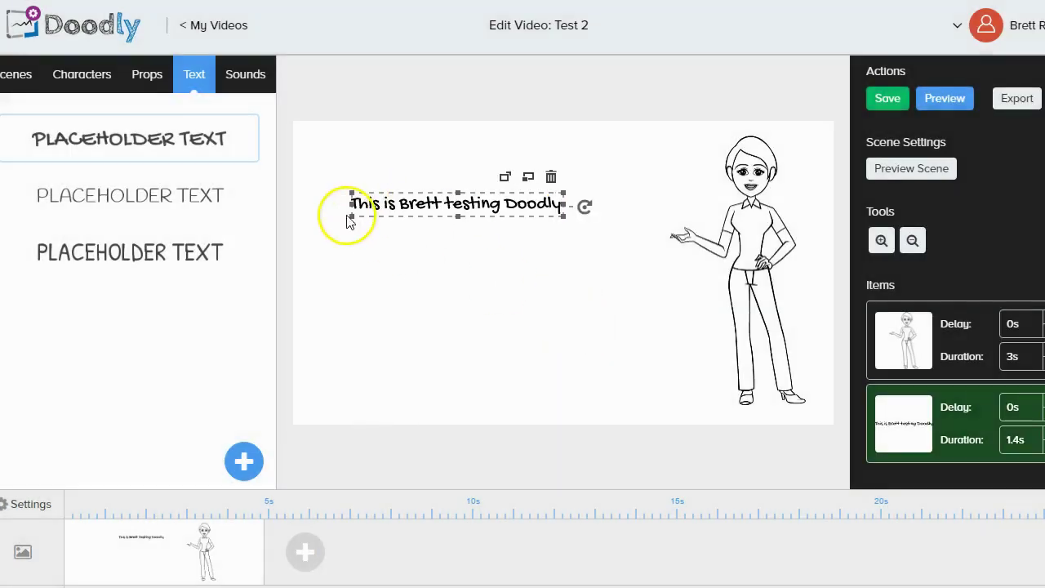
# - Enlarge the caption and place it at the left-centre beside the woman character
pyautogui.moveTo(350, 219); pyautogui.dragTo(427, 252)
pyautogui.click(462, 214)
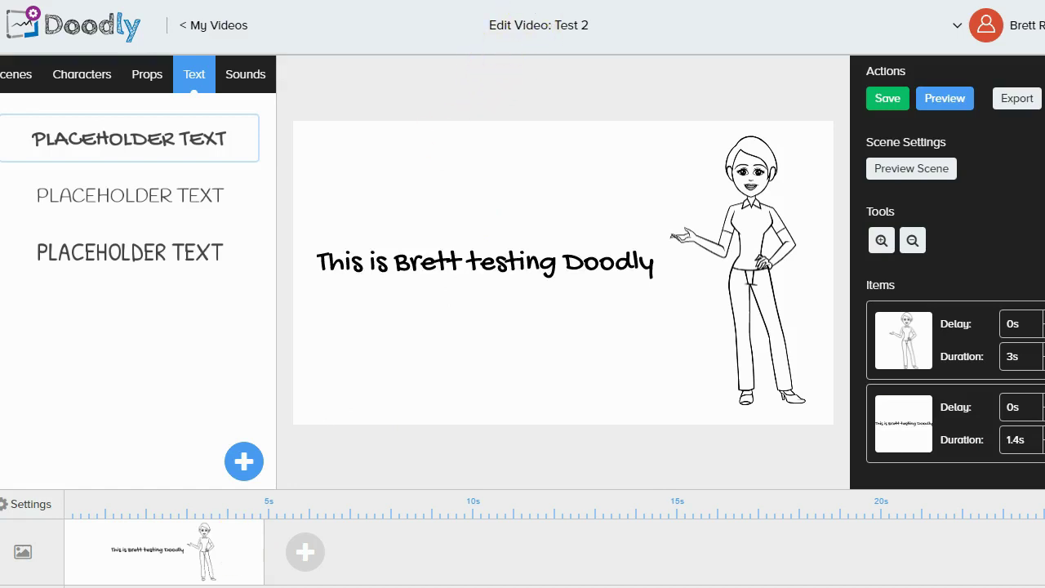
pyautogui.click(906, 326)
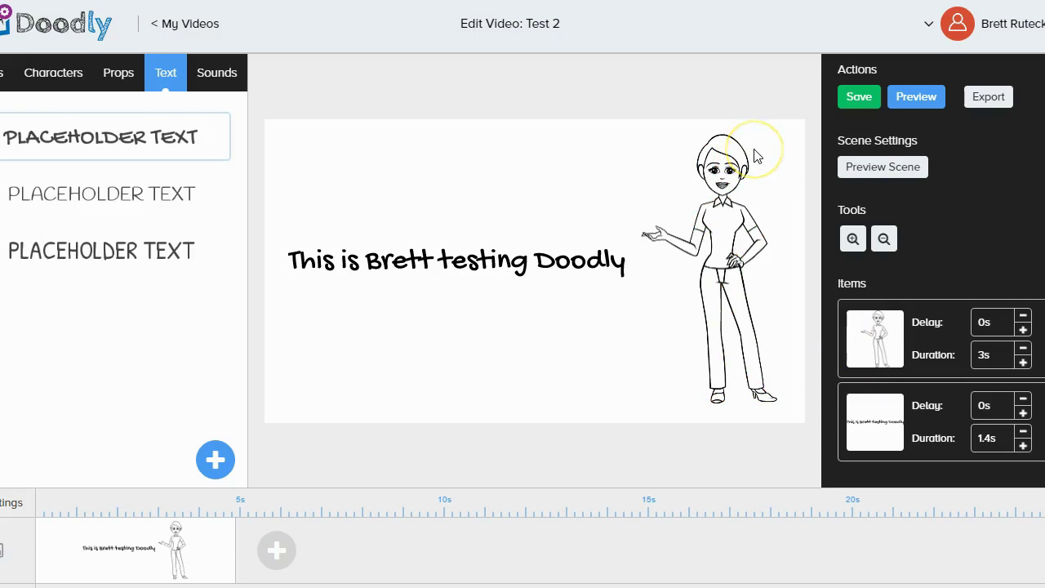
pyautogui.click(390, 299)
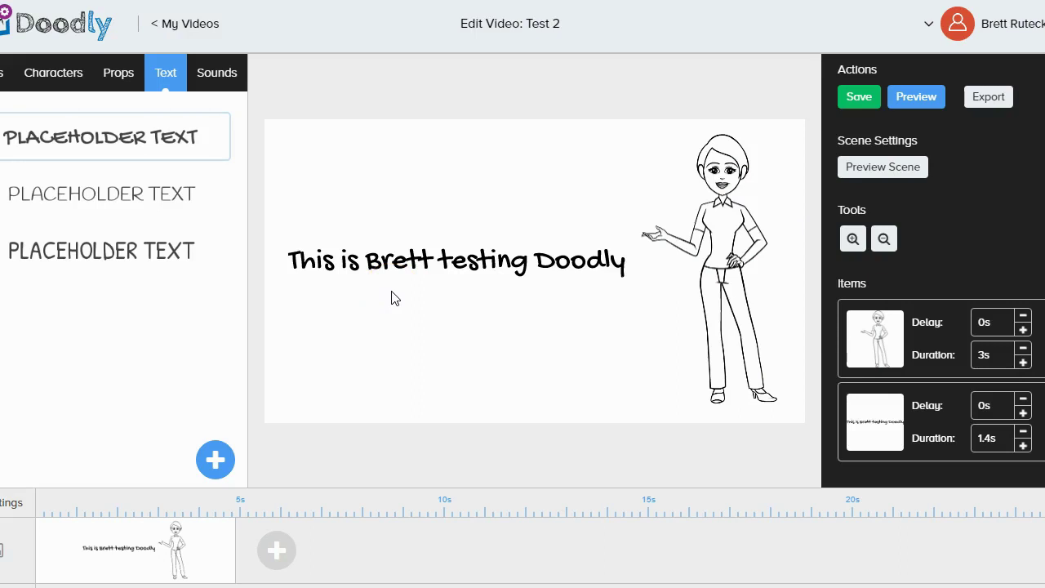
pyautogui.click(712, 254)
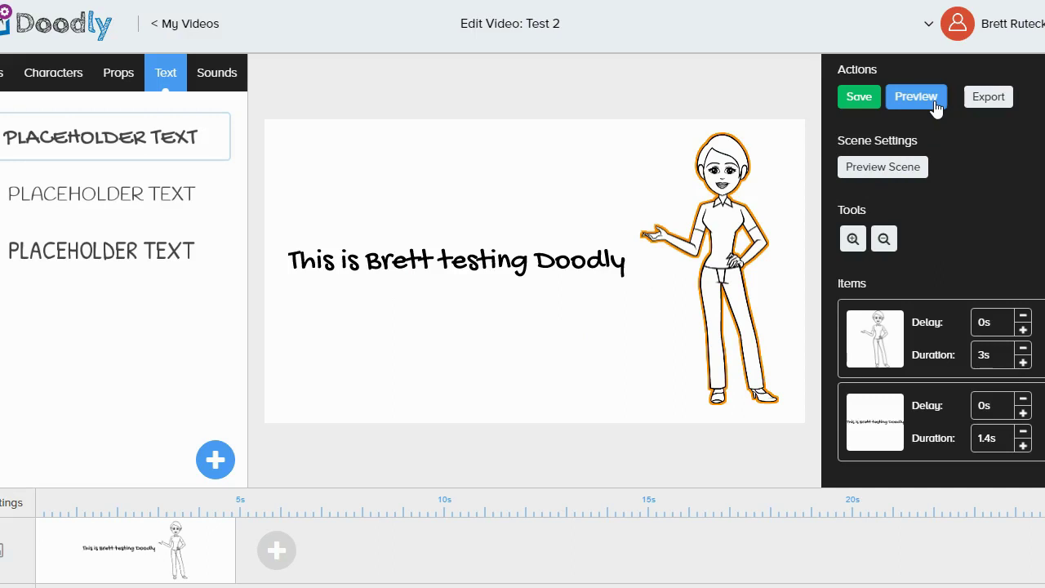
# - Preview the video, then bring up the Sounds library
pyautogui.click(878, 169)
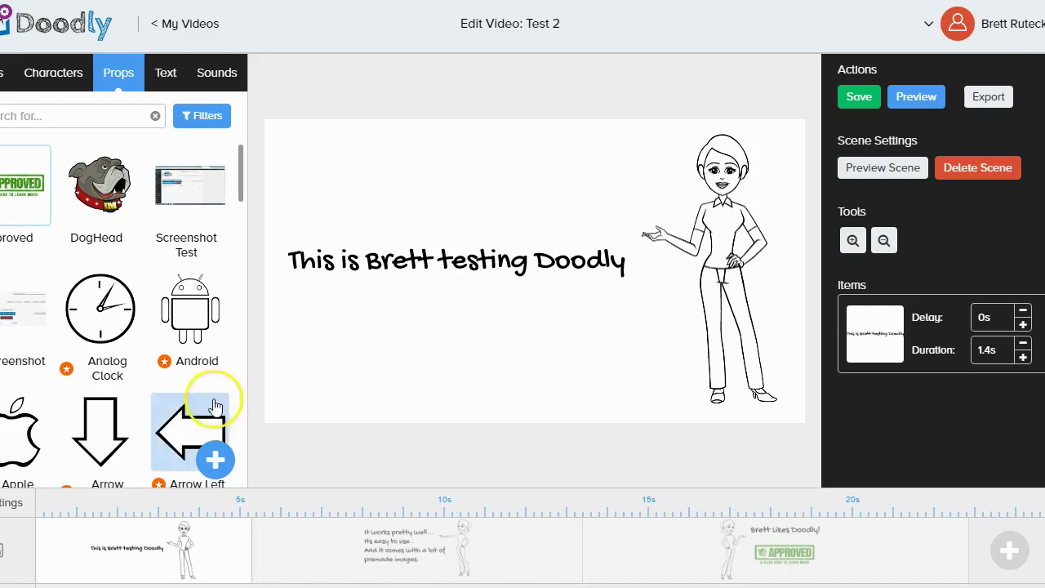
pyautogui.click(216, 82)
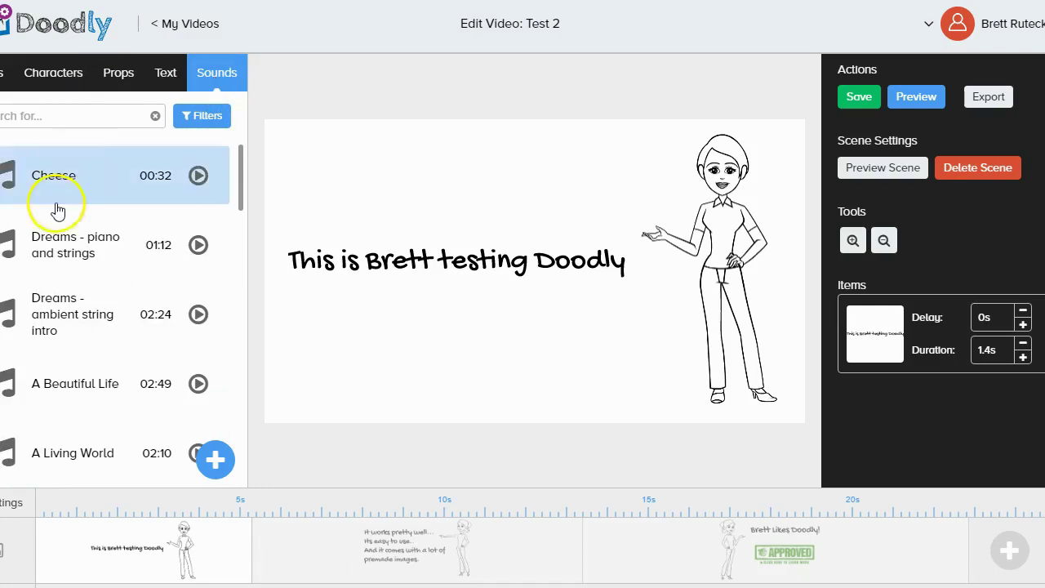
# - Audition the Cheese and 'Dreams - piano and strings' music tracks
pyautogui.scroll(-5, 106, 255)
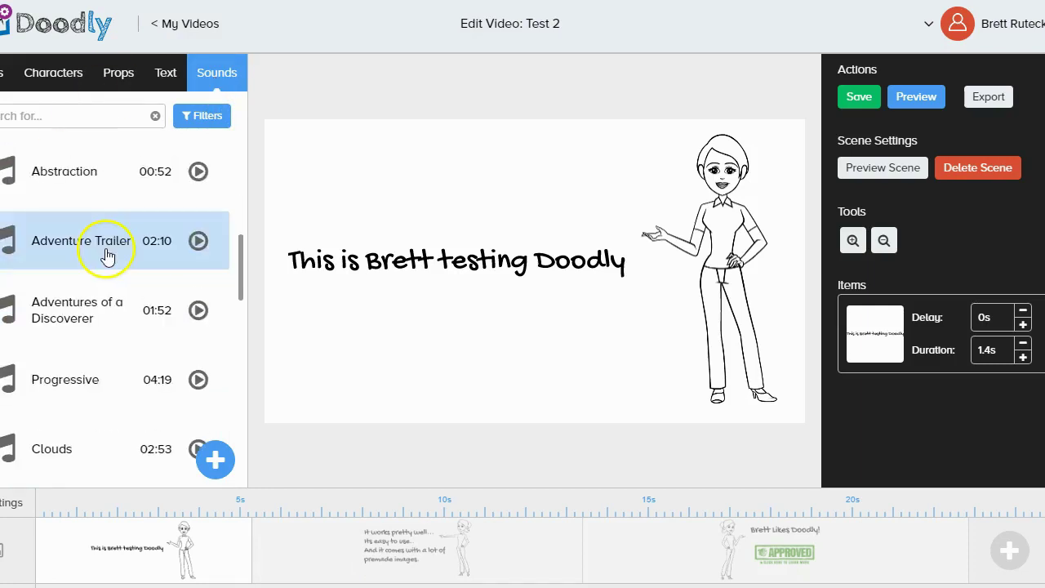
pyautogui.scroll(6, 91, 326)
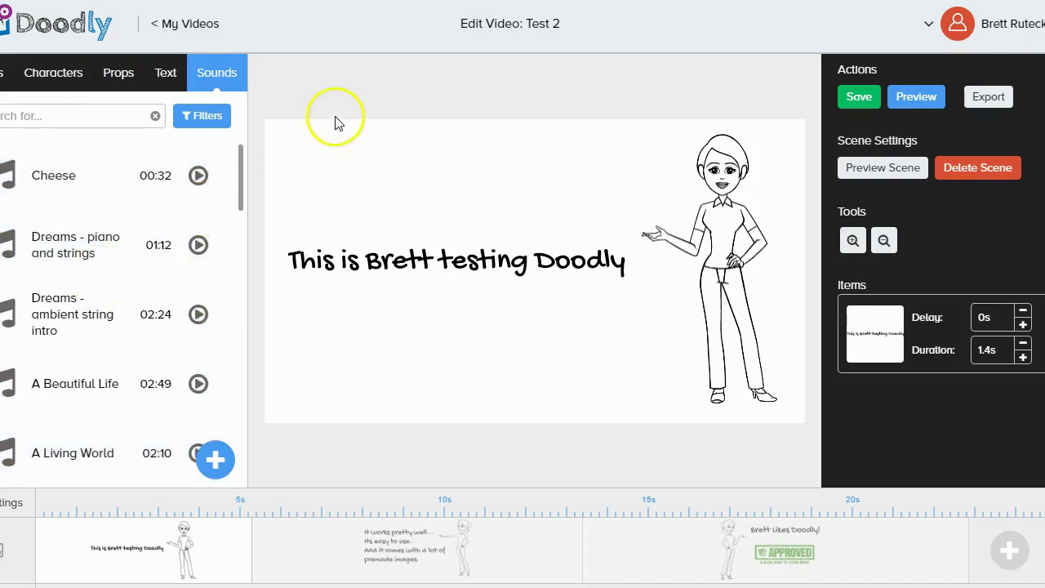
pyautogui.click(197, 176)
pyautogui.click(197, 176)
pyautogui.click(196, 249)
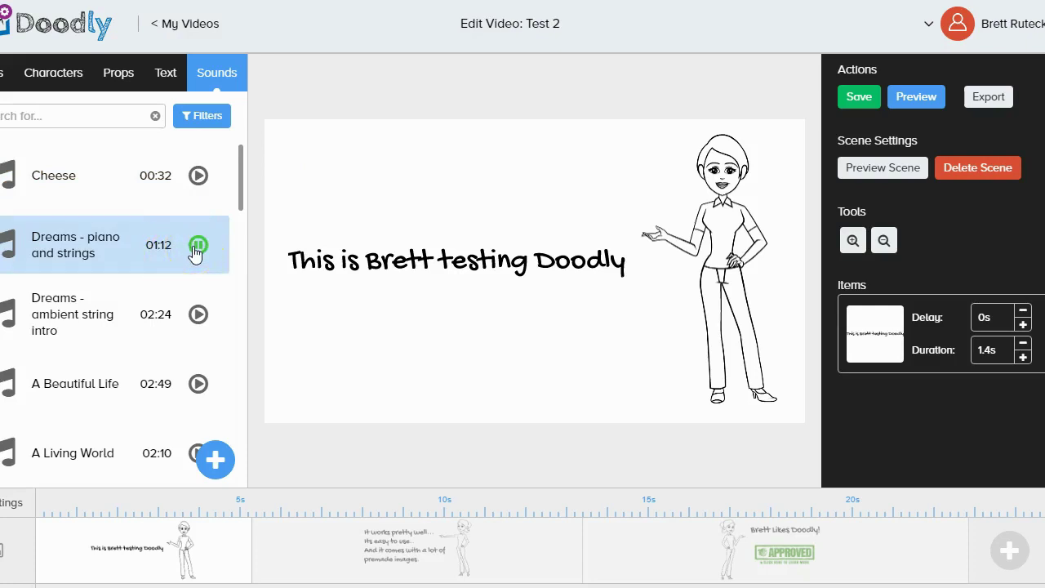
pyautogui.click(195, 249)
# - Preview 'A Beautiful Life' and browse further down the music track list
pyautogui.scroll(-2, 194, 248)
pyautogui.click(181, 236)
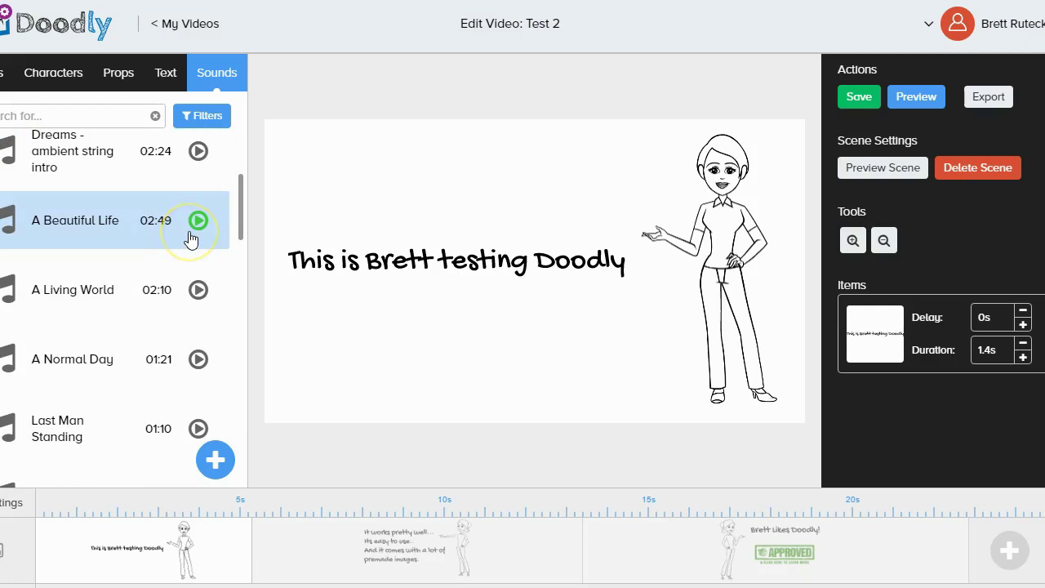
pyautogui.scroll(2, 196, 263)
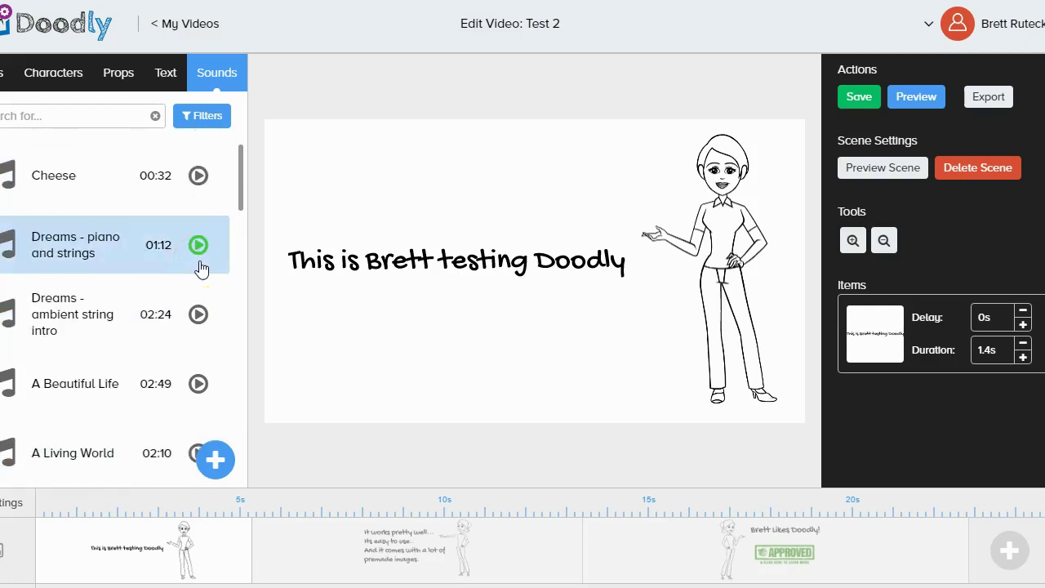
pyautogui.scroll(-5, 201, 269)
pyautogui.scroll(-1, 201, 268)
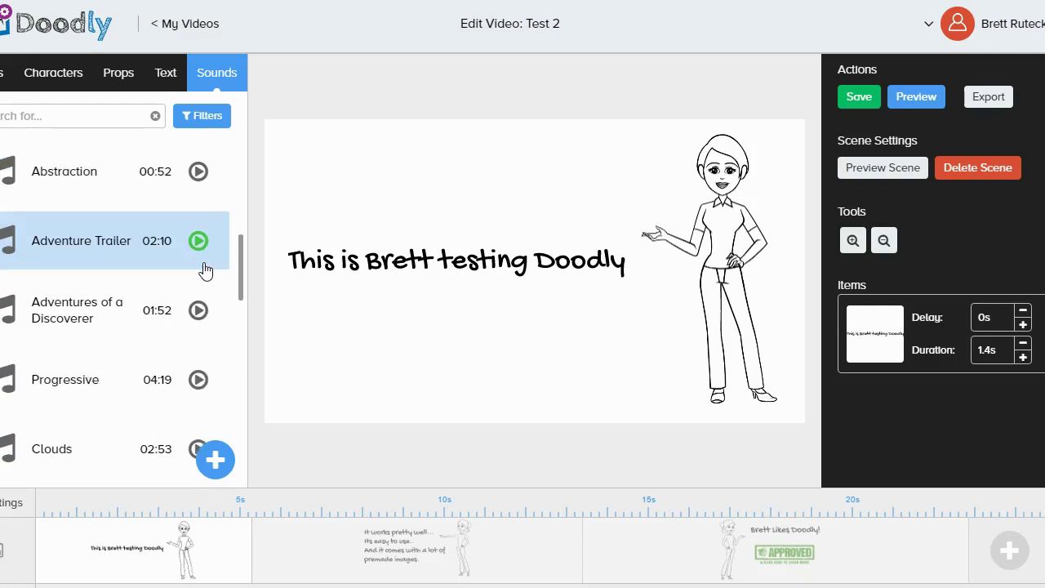
pyautogui.click(292, 527)
pyautogui.scroll(7, 52, 296)
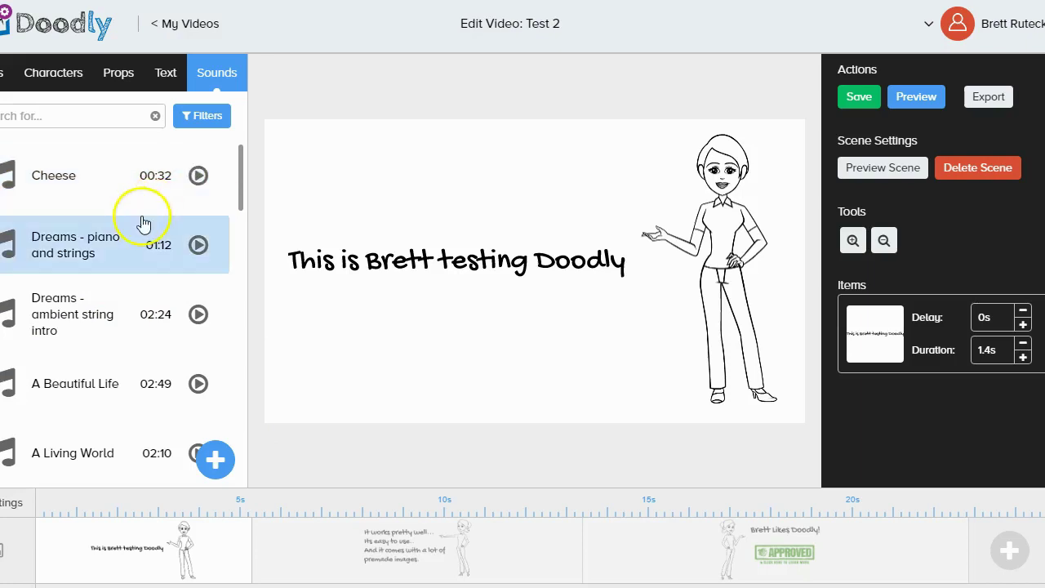
pyautogui.scroll(-1, 219, 256)
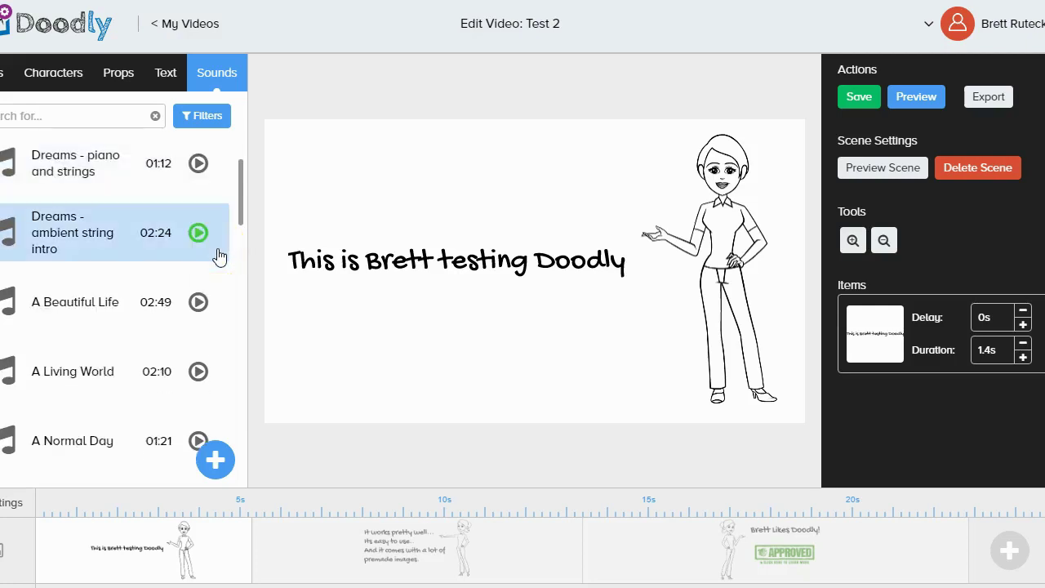
pyautogui.scroll(-1, 219, 256)
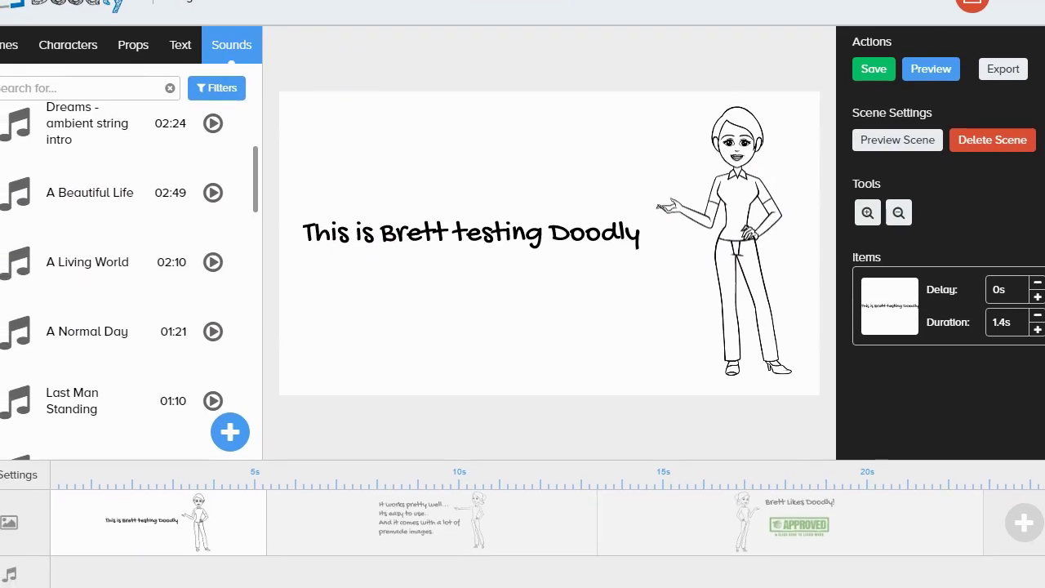
# - Lay the 'A Living World' track along the timeline's audio track under the scenes
pyautogui.moveTo(85, 260); pyautogui.dragTo(168, 567)
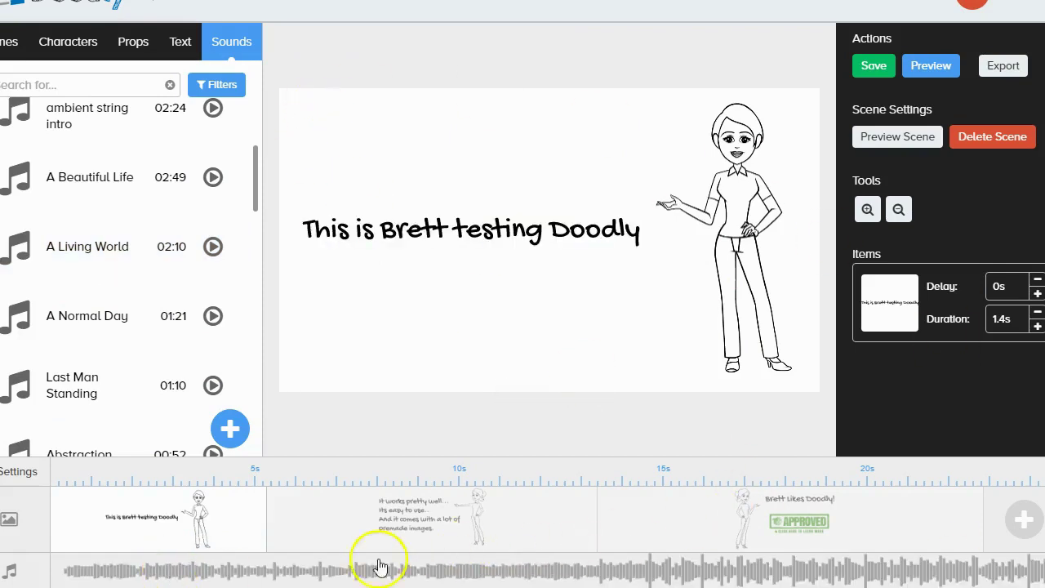
pyautogui.hscroll(5, 523, 523)
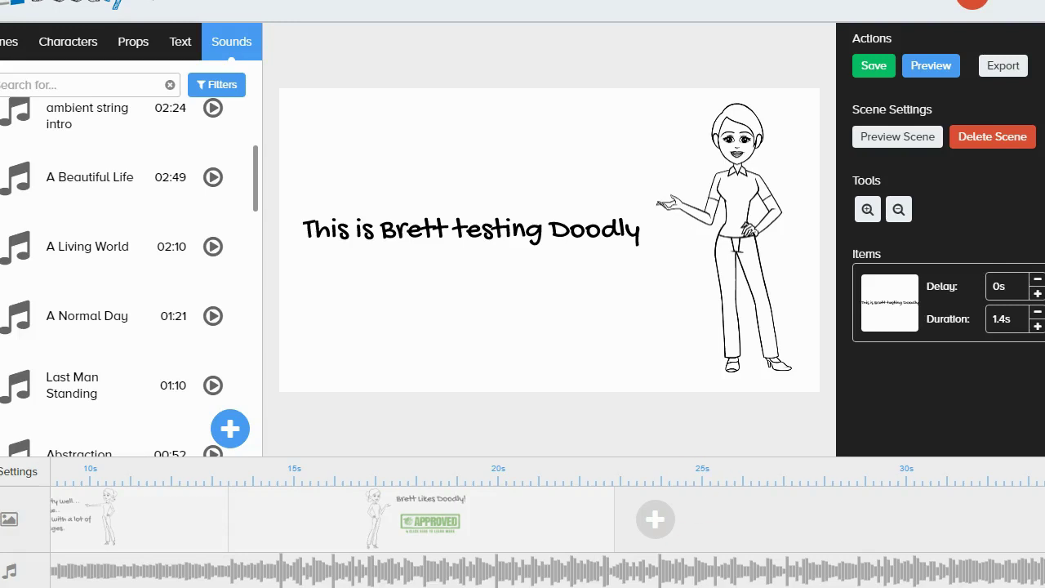
pyautogui.hscroll(-5, 523, 522)
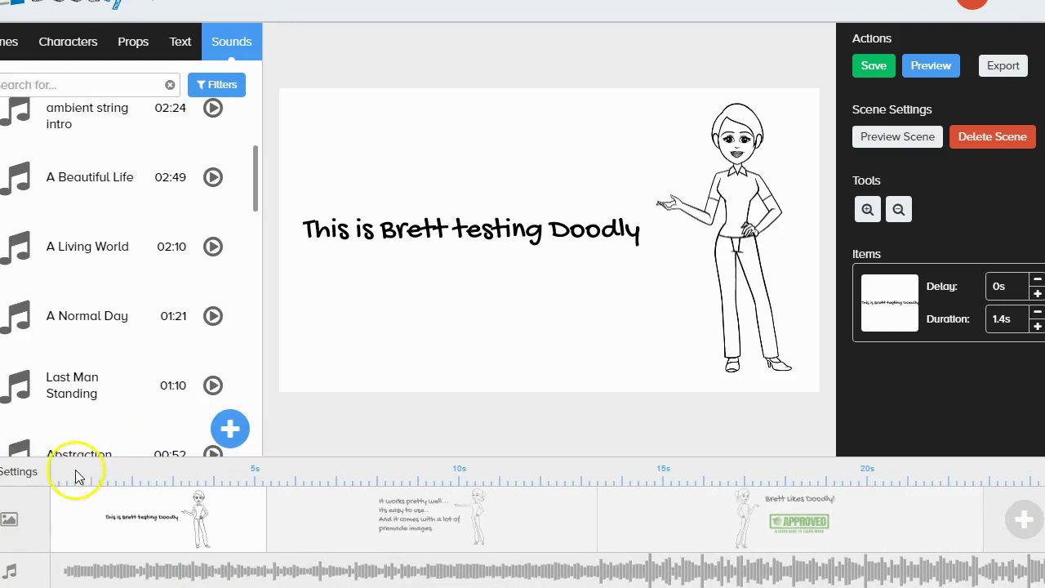
pyautogui.click(22, 478)
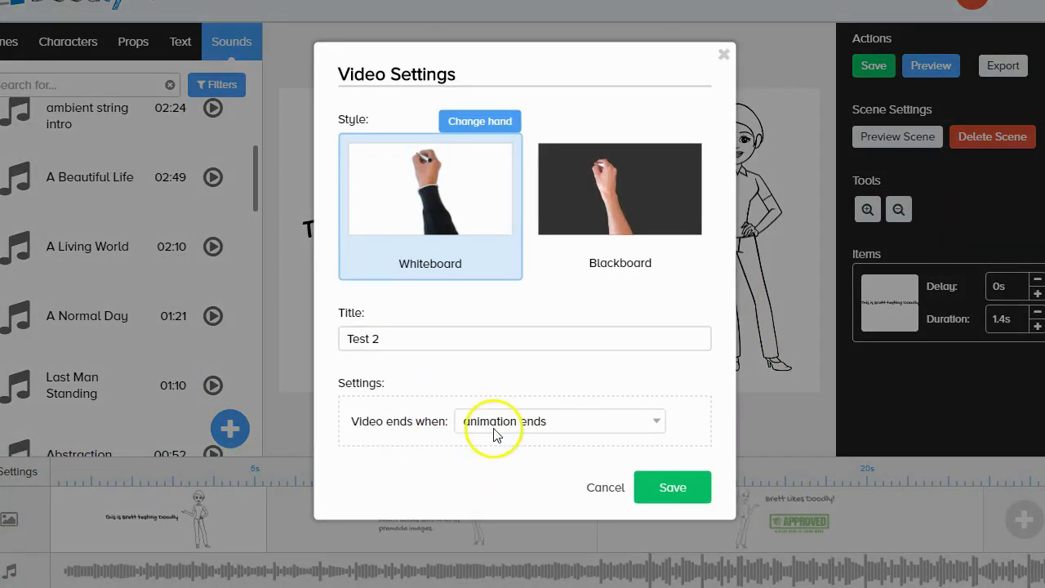
# - Keep 'Video ends when' set to 'animation ends' and save the video settings
pyautogui.click(611, 430)
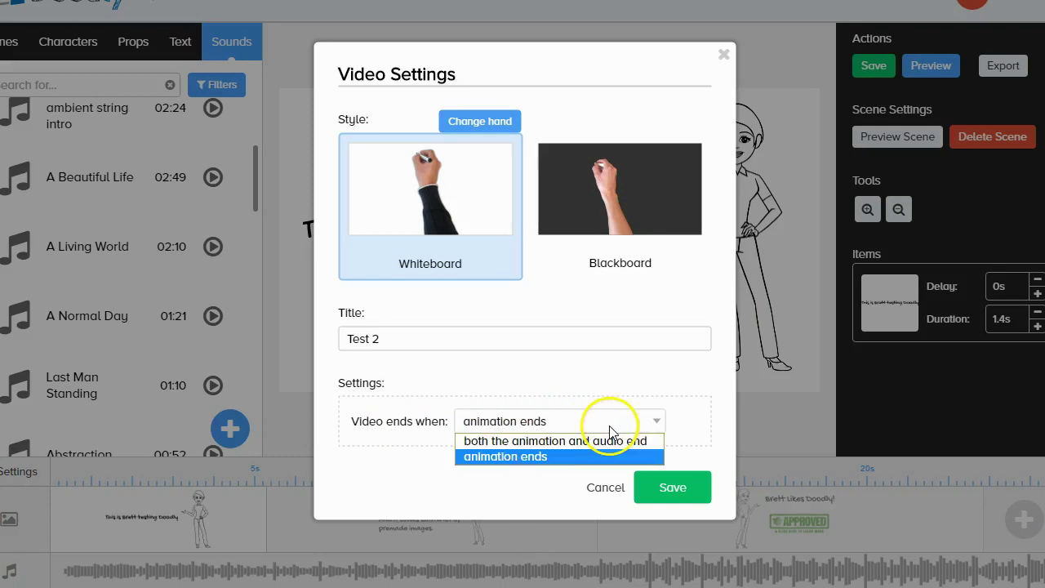
pyautogui.click(639, 456)
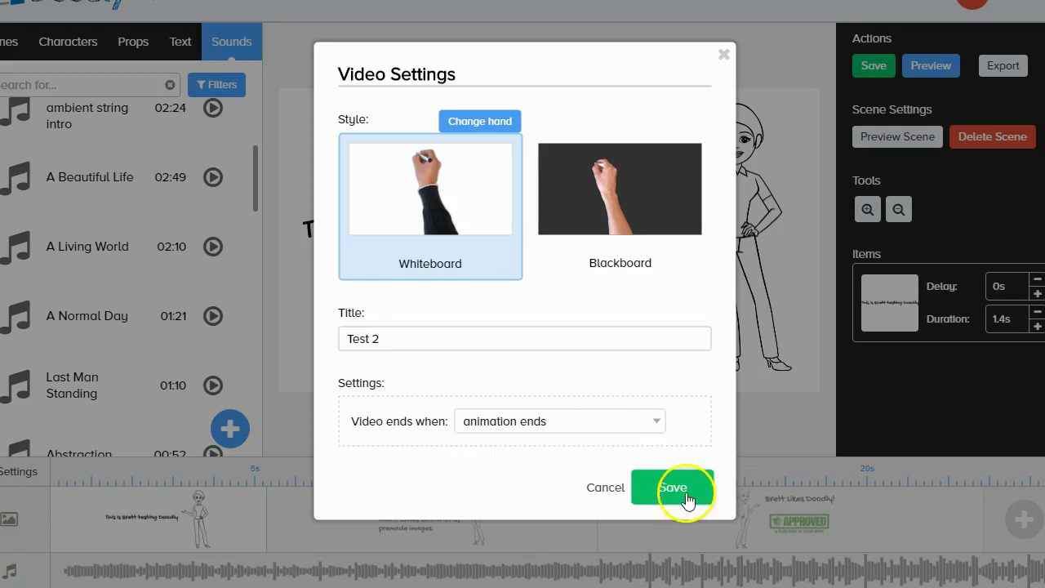
pyautogui.click(688, 495)
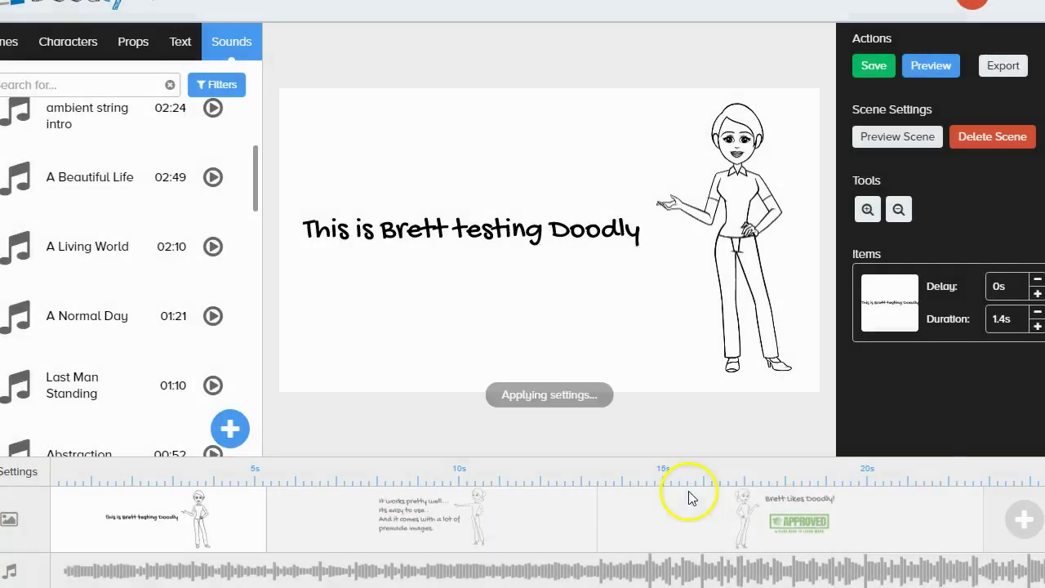
# - Export the video at 720p (1280x720), 30 FPS and Maximum quality
pyautogui.click(1010, 71)
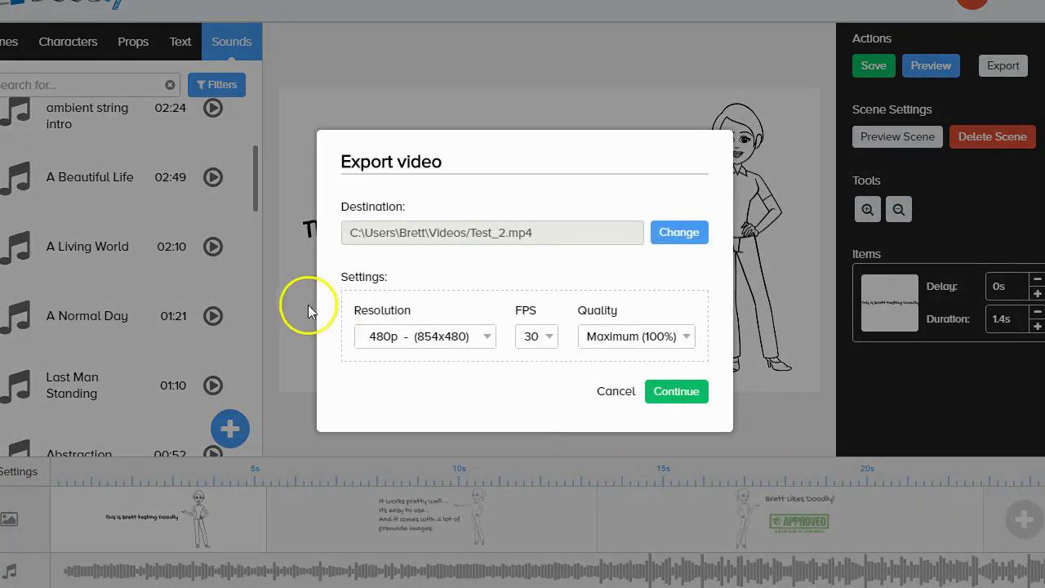
pyautogui.click(485, 337)
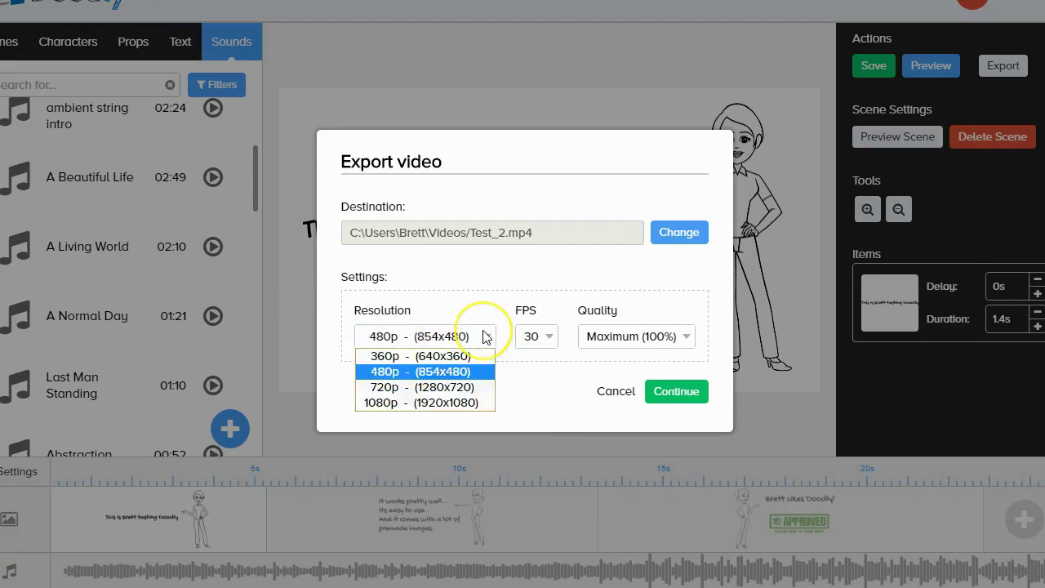
pyautogui.click(463, 394)
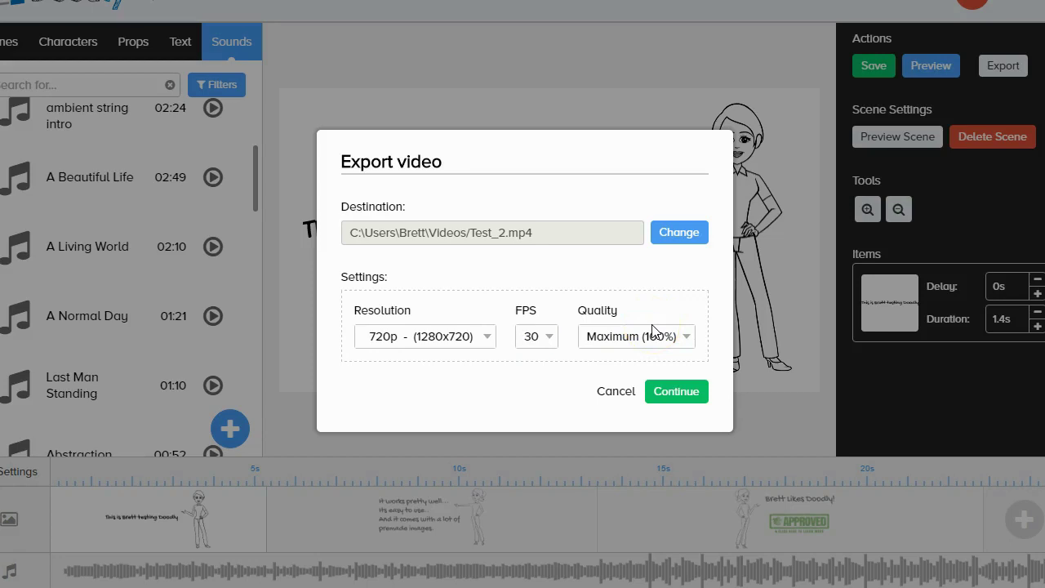
pyautogui.click(673, 393)
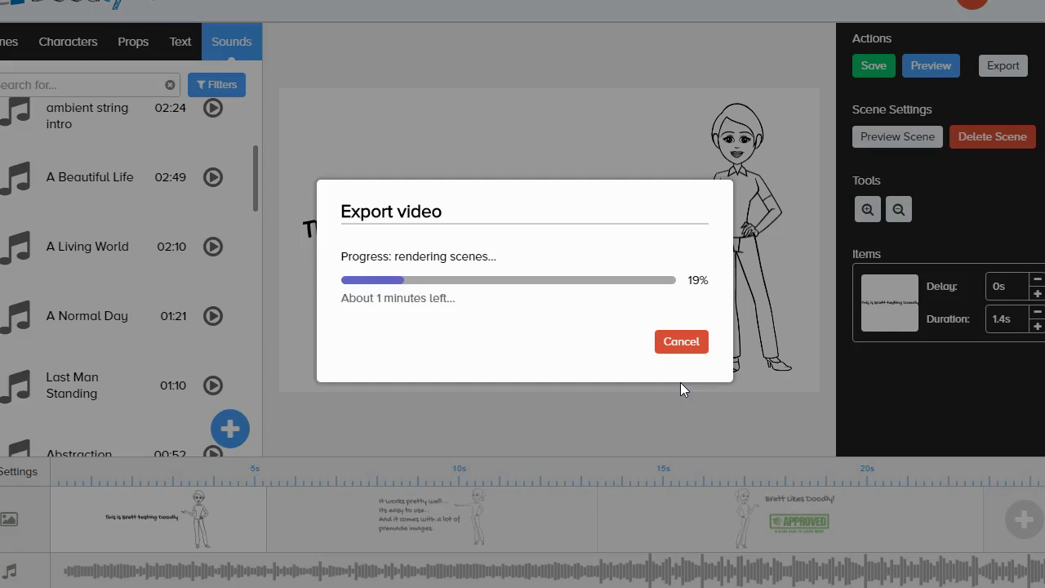
pyautogui.click(698, 376)
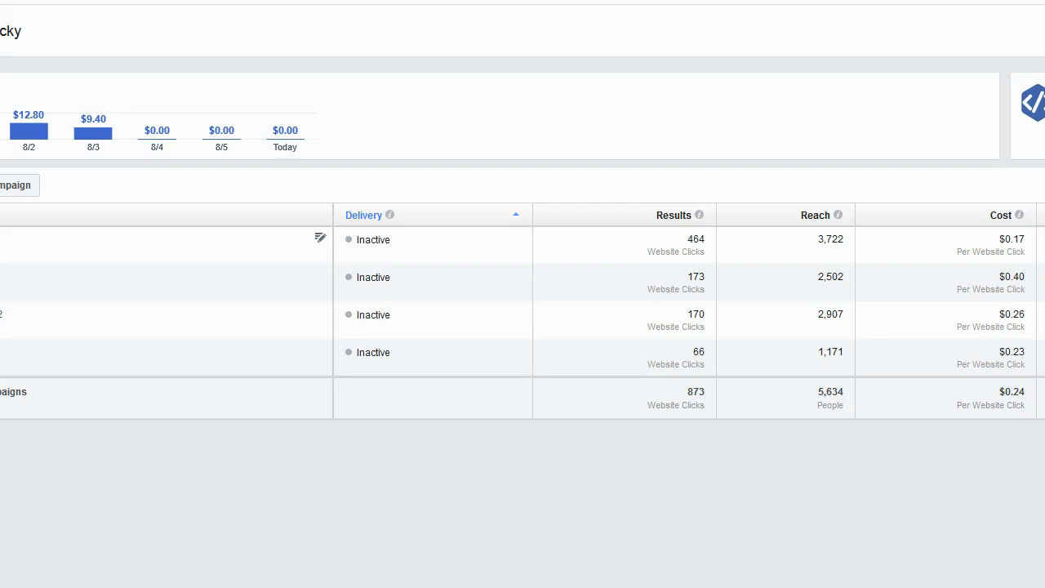
pyautogui.click(893, 11)
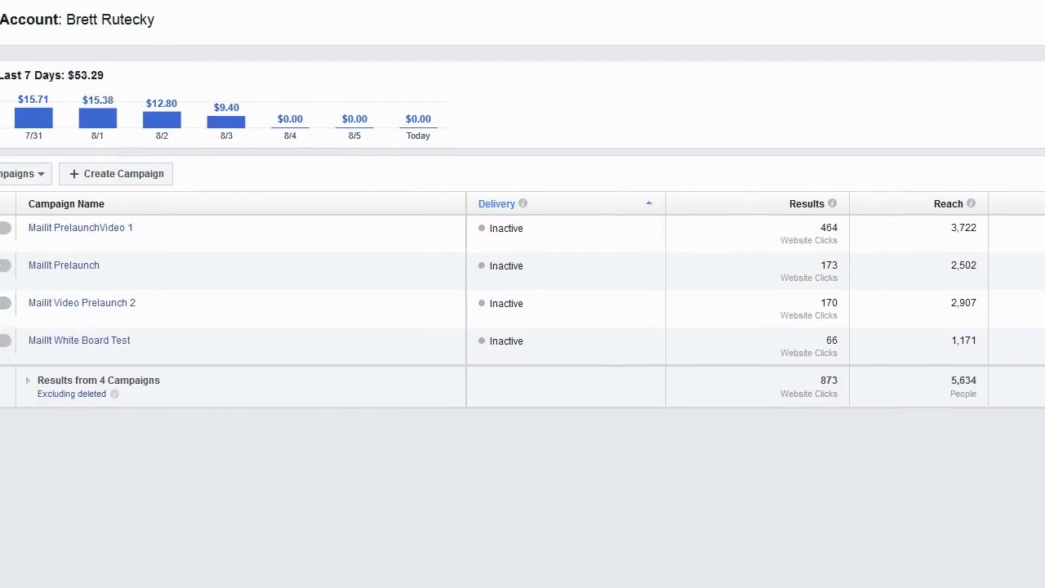
# - View the Mailit White Board Test campaign's daily clicks and cost chart around Aug 3
pyautogui.click(120, 350)
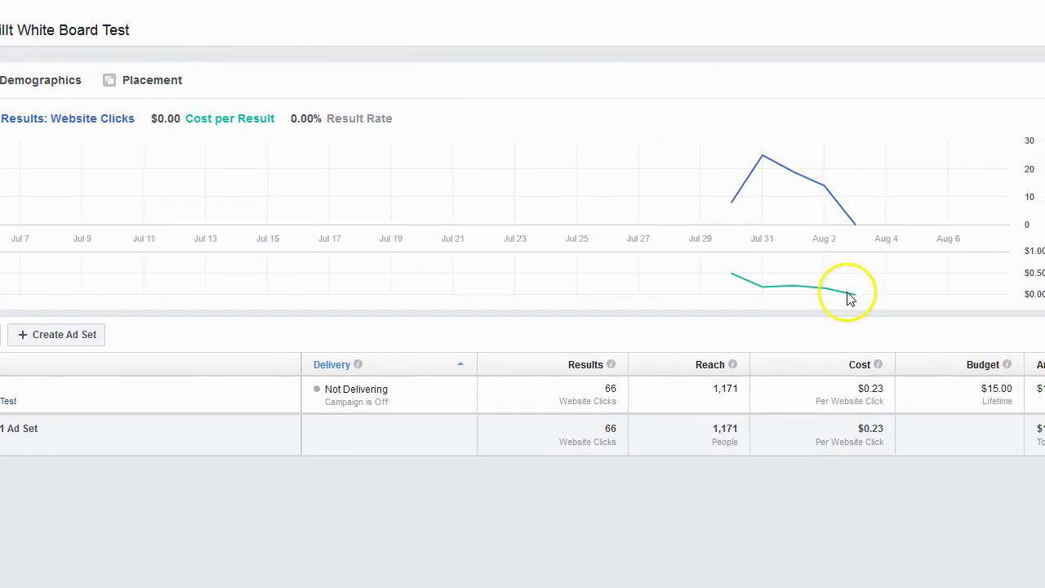
pyautogui.moveTo(849, 299)
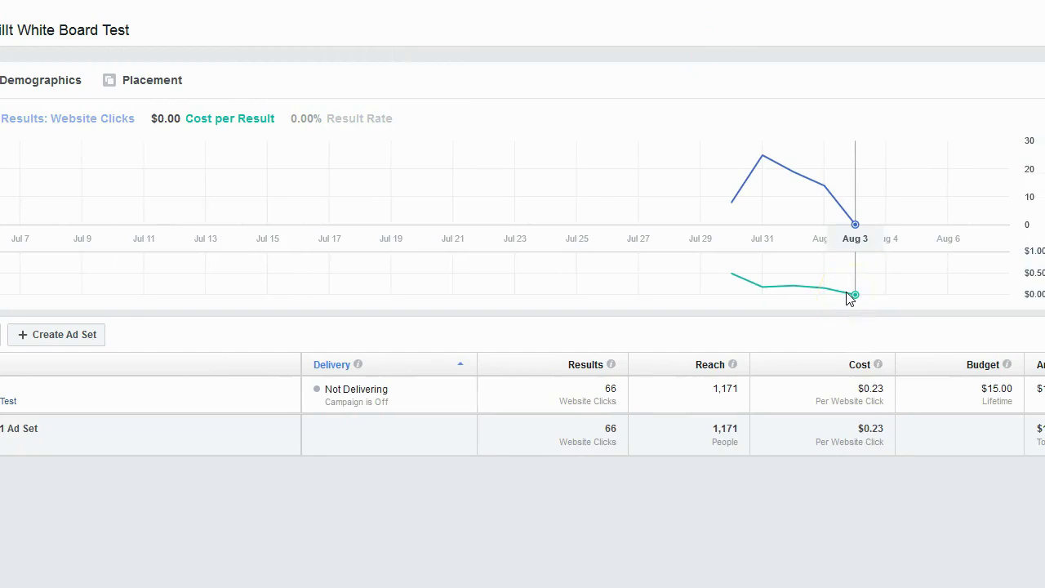